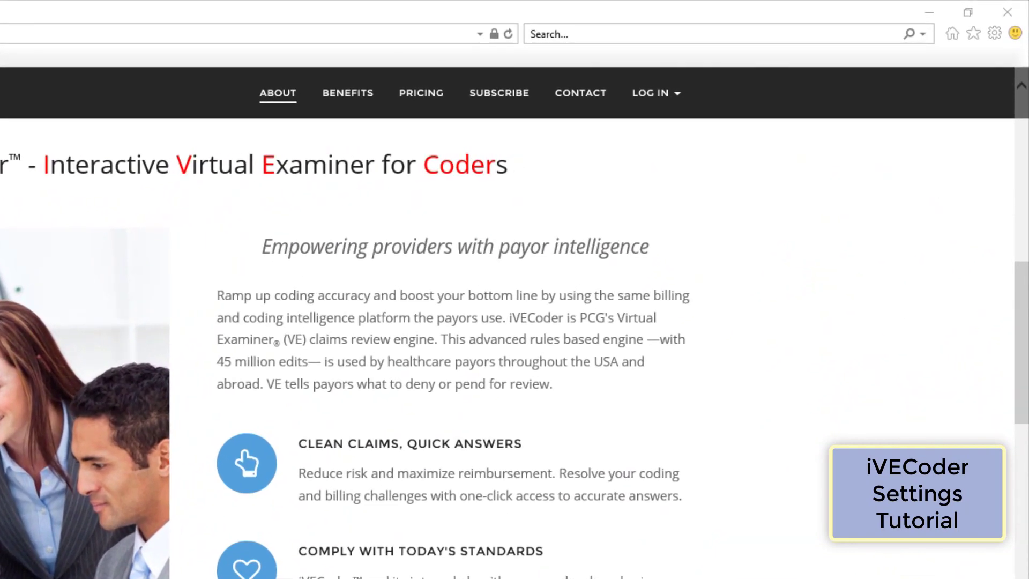
Log in with the prefilled account credentials and dismiss the AMA Copyright notice
click(672, 92)
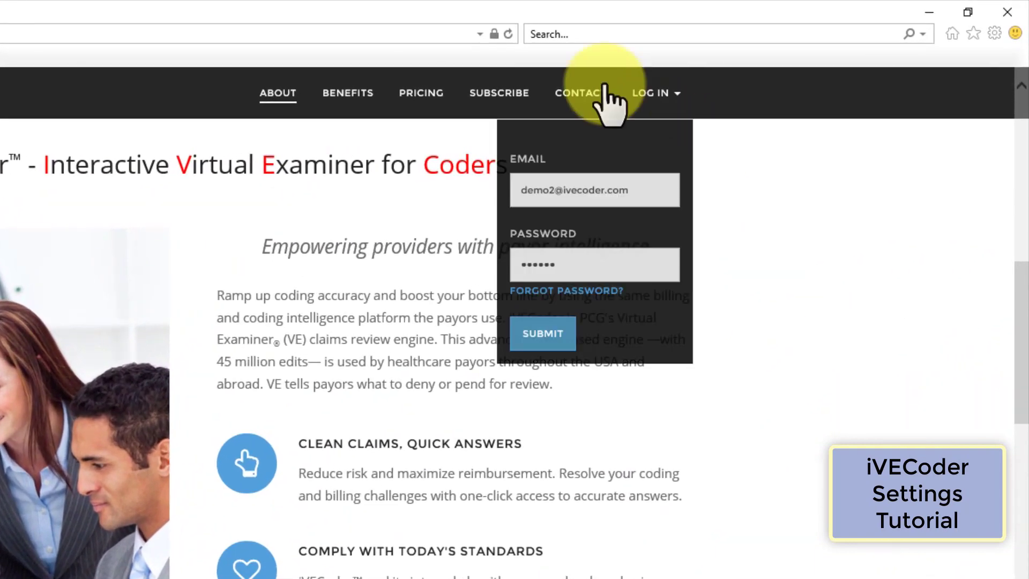
click(570, 345)
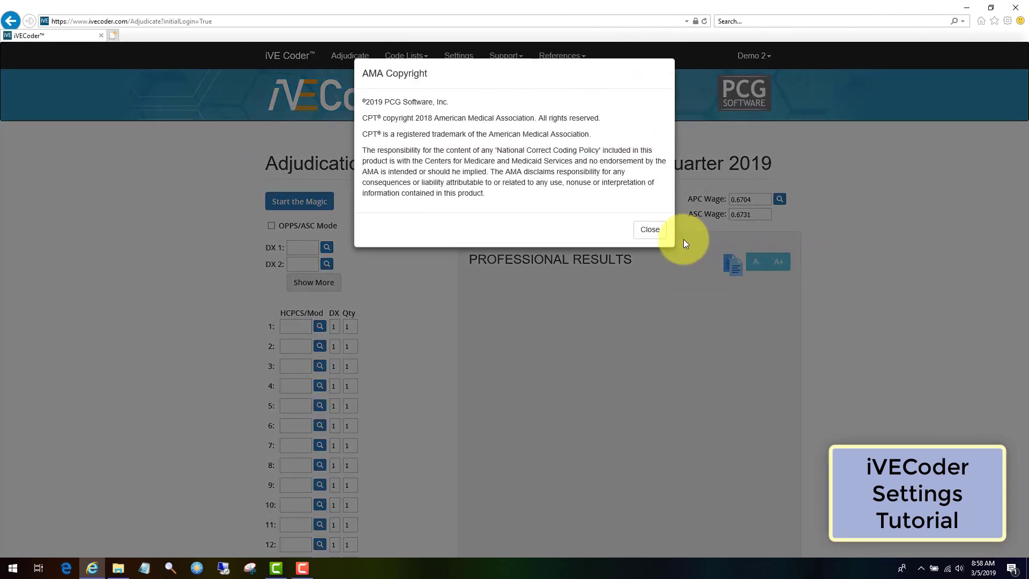
click(684, 239)
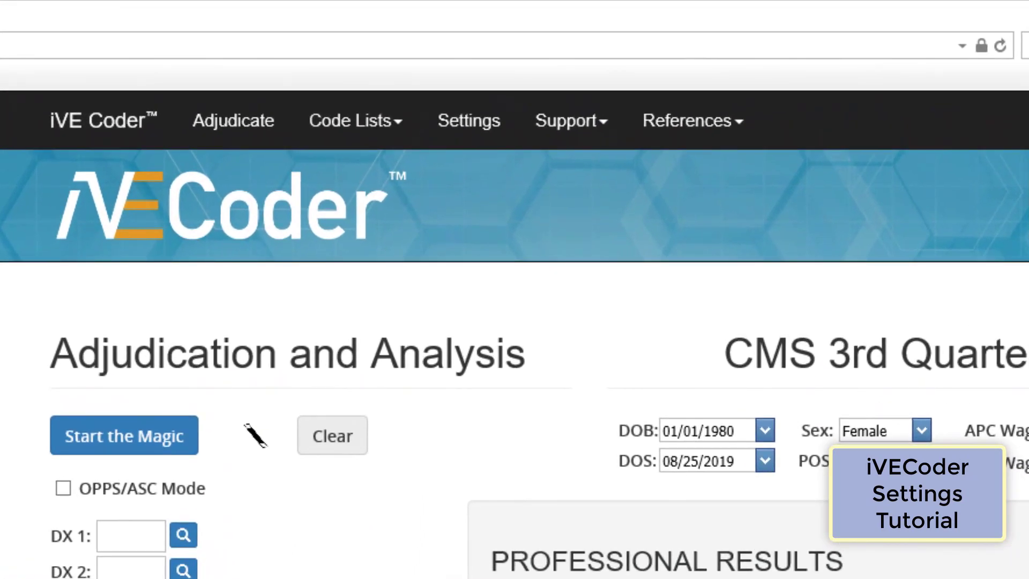
Open the adjudication settings and set the DME State to Wisconsin
click(489, 127)
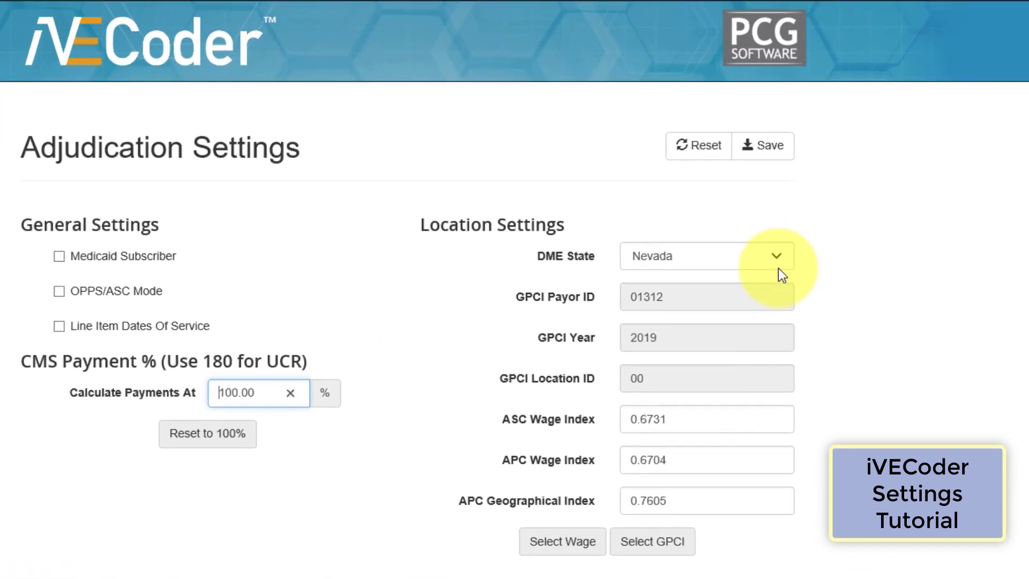
click(776, 257)
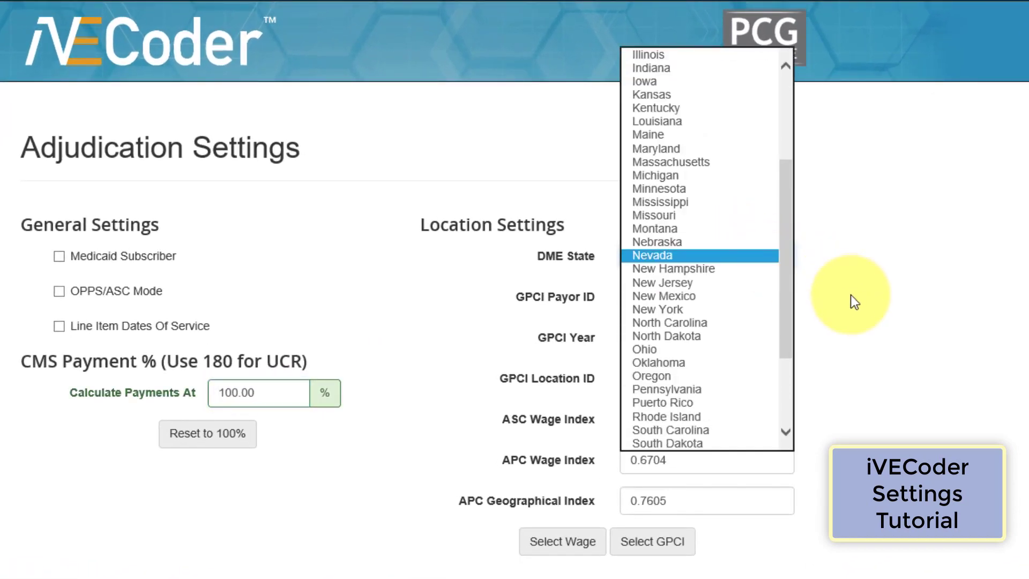
key(w)
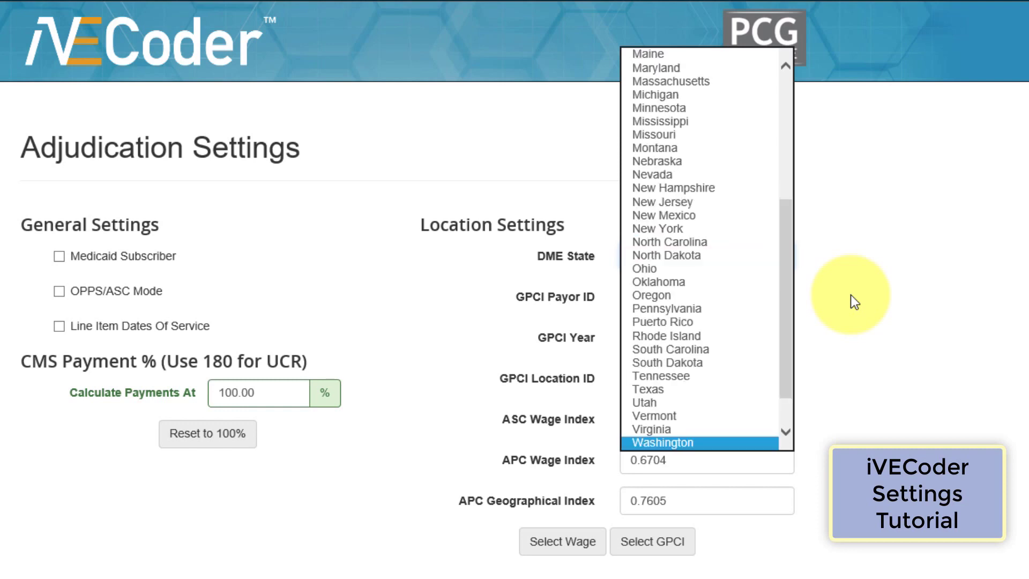
key(w)
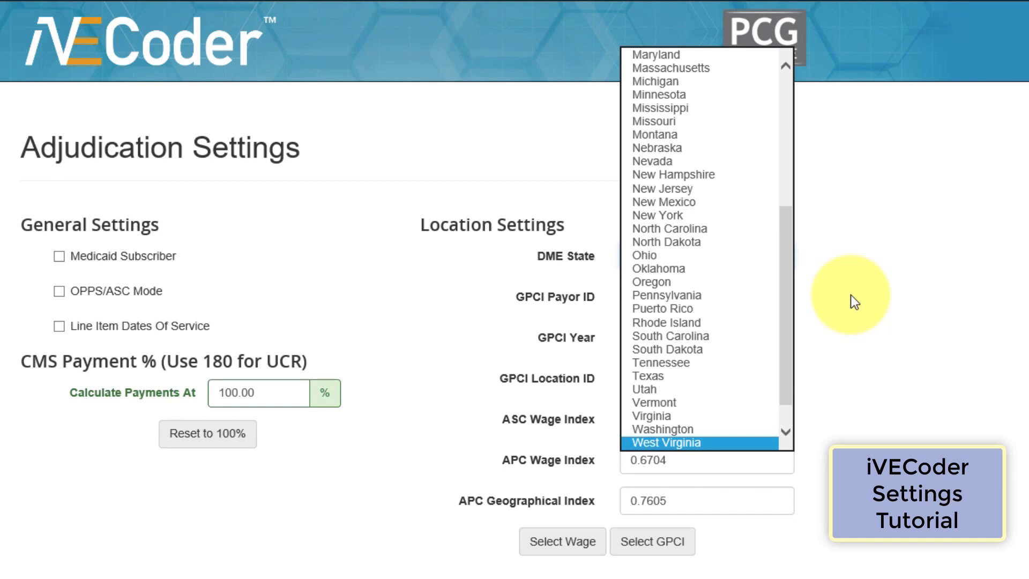
key(w)
key(Return)
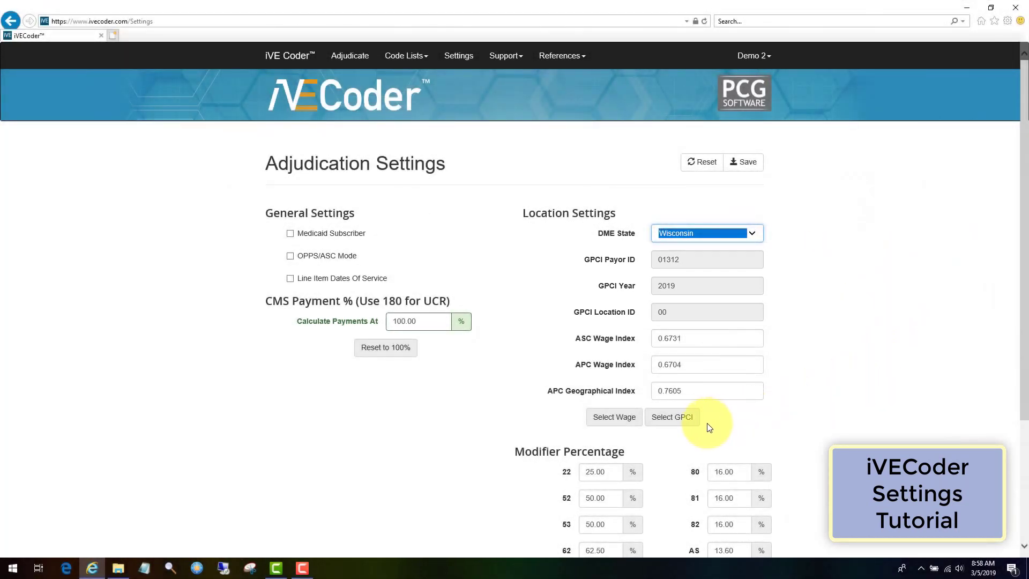
Filter the GPCI areas by "WI" and apply the 2019 Wisconsin entry to the location settings
click(692, 424)
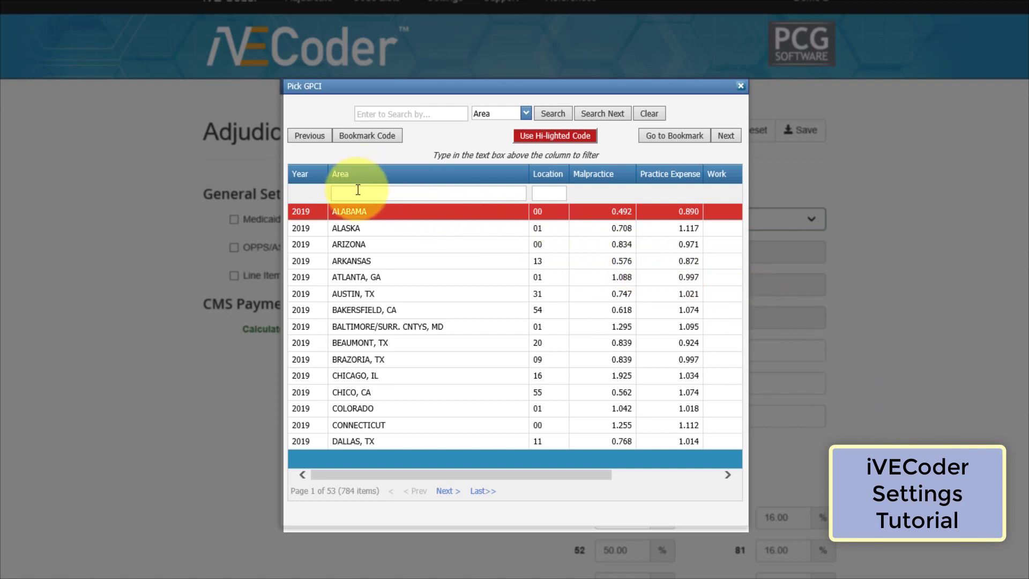
text(WI)
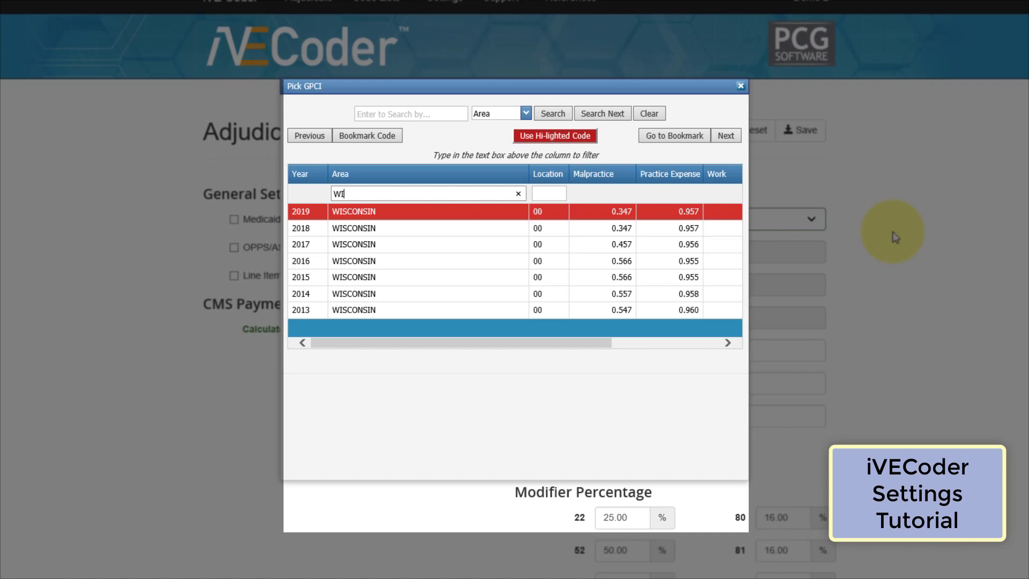
click(399, 227)
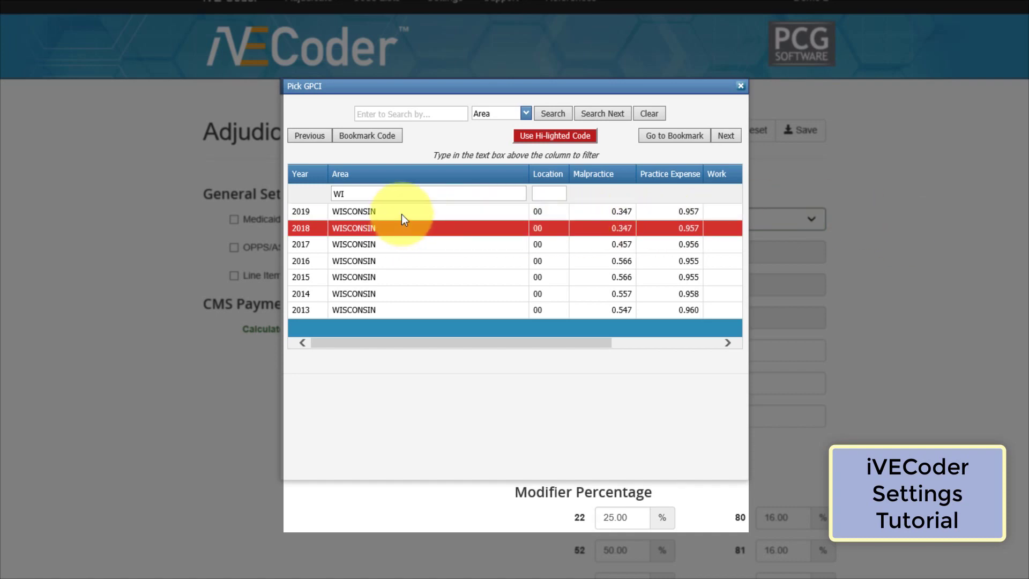
click(402, 214)
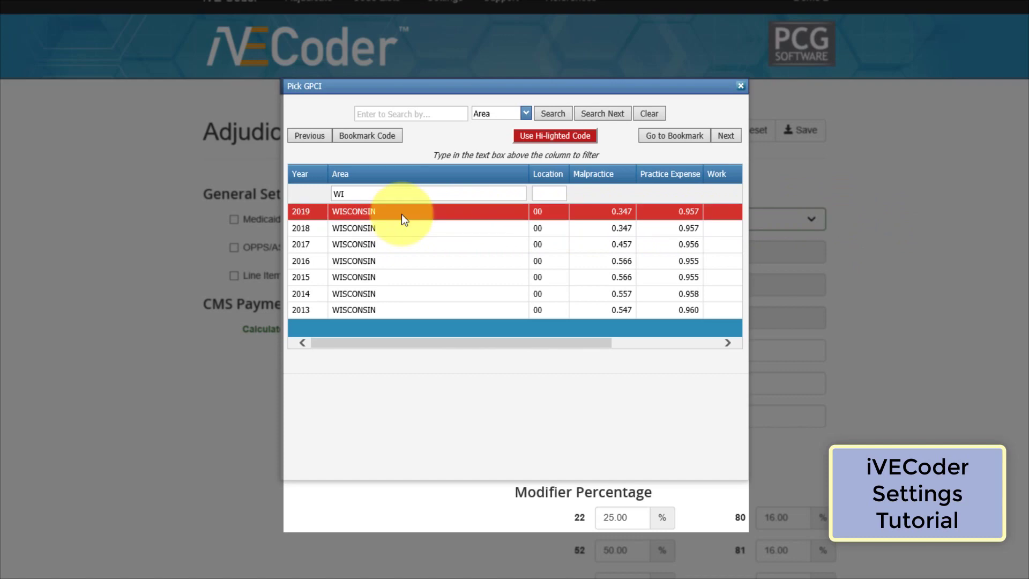
click(546, 140)
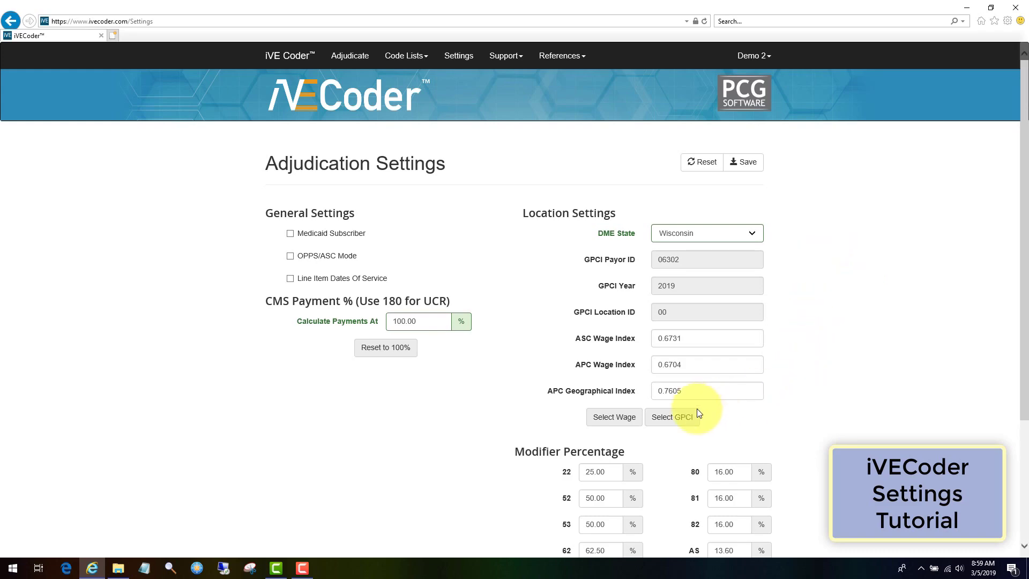
Filter the wage areas by "WI" and accept the 2019 Wisconsin entry for both the ASC and APC wage indexes
click(635, 423)
click(474, 180)
text(W)
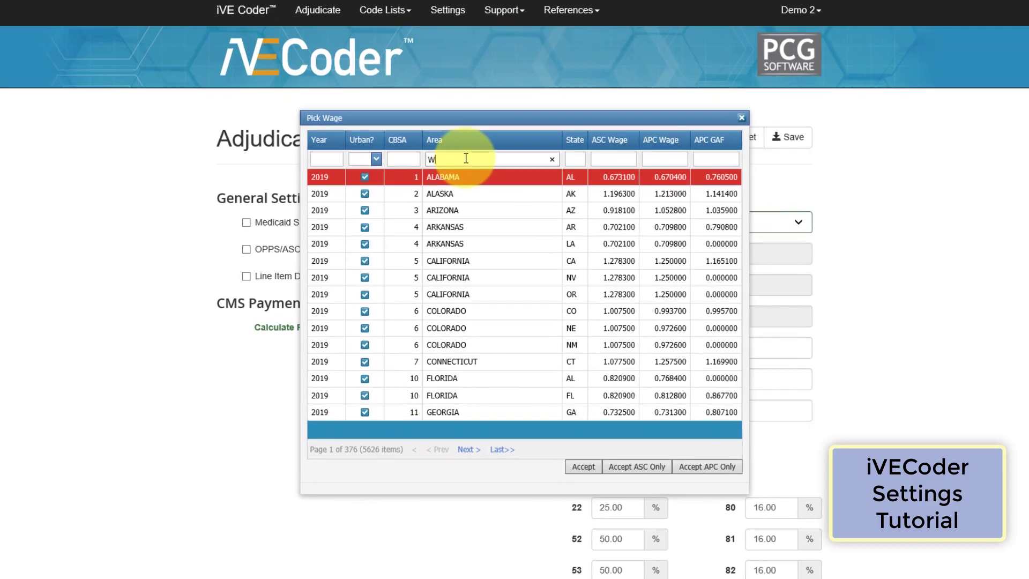
text(I)
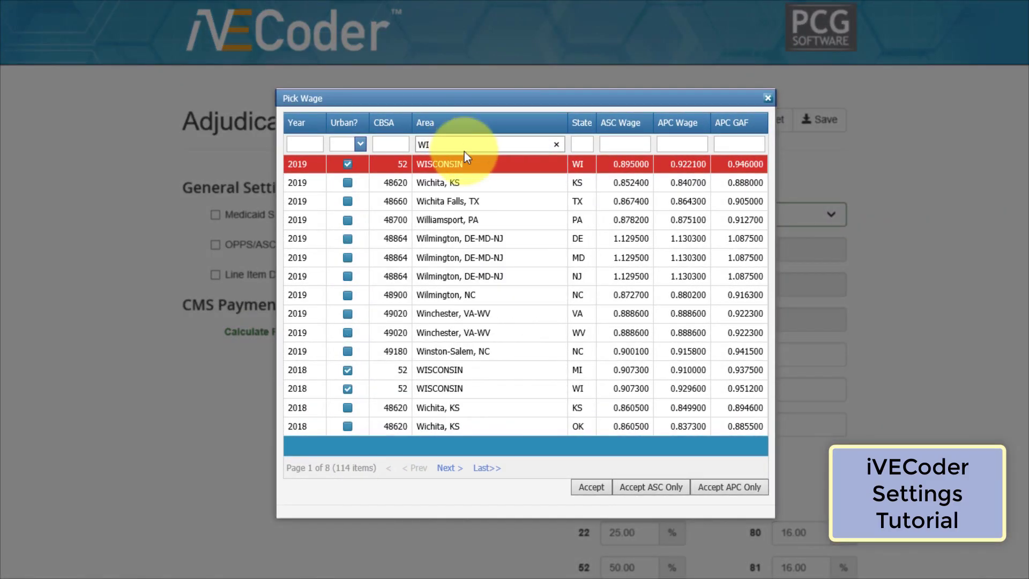
click(436, 375)
click(435, 165)
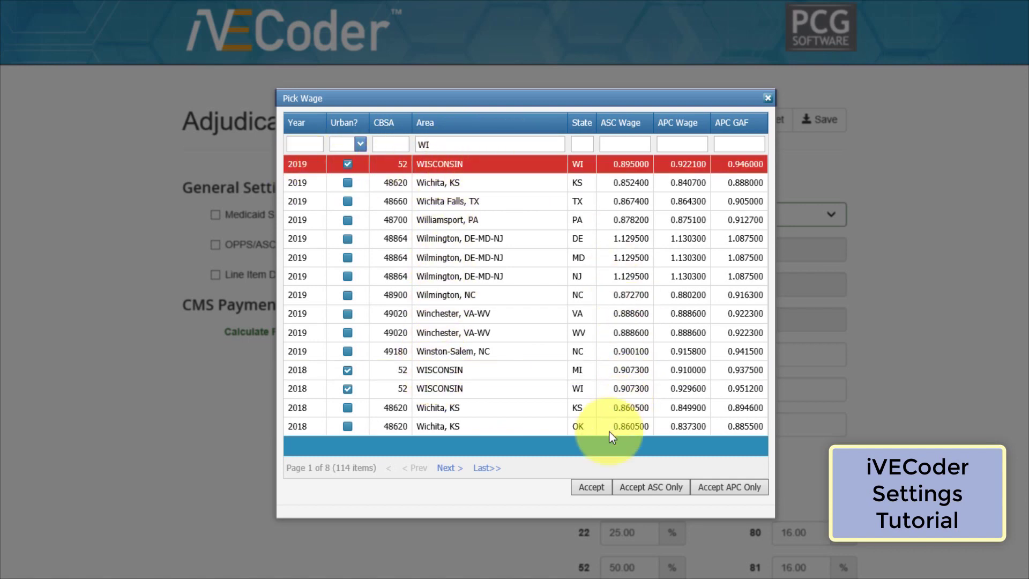
click(592, 488)
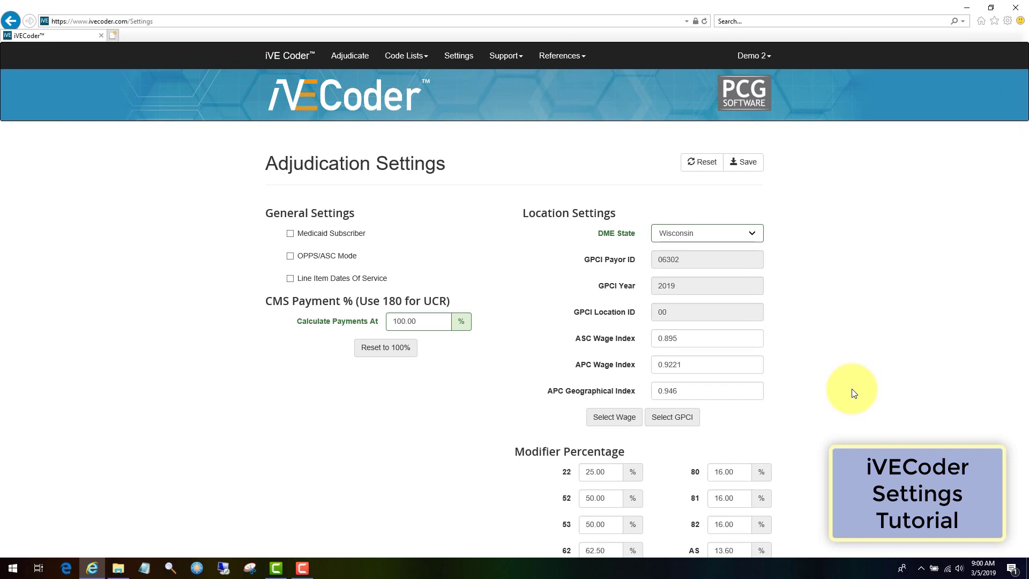
Review the modifier percentages and save the adjudication settings
drag(1021, 391, 1026, 509)
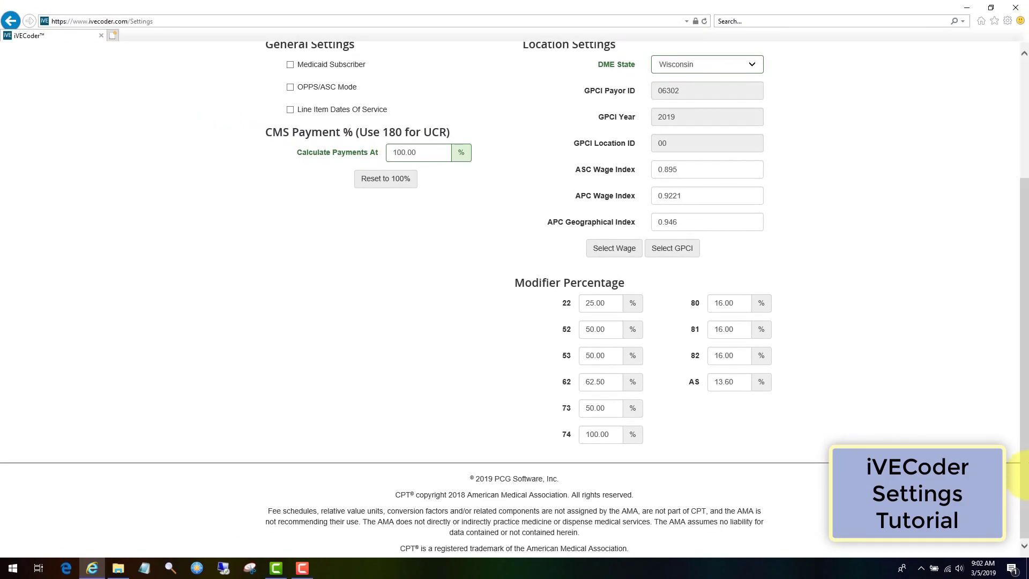
drag(1024, 459, 1017, 333)
click(743, 162)
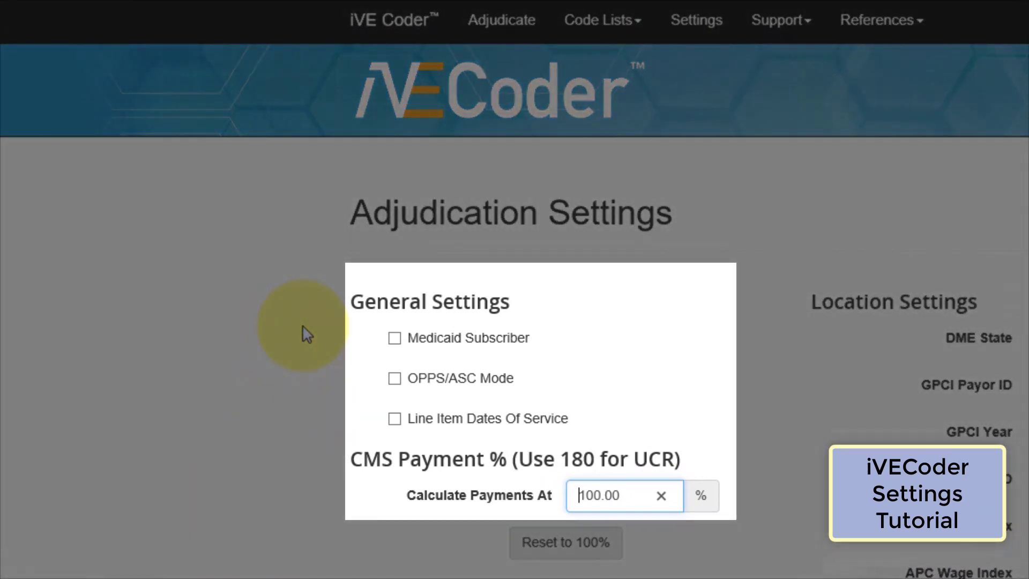
Switch Medicaid Subscriber, OPPS/ASC Mode and Line Item Dates Of Service on and back off, one after another
click(396, 341)
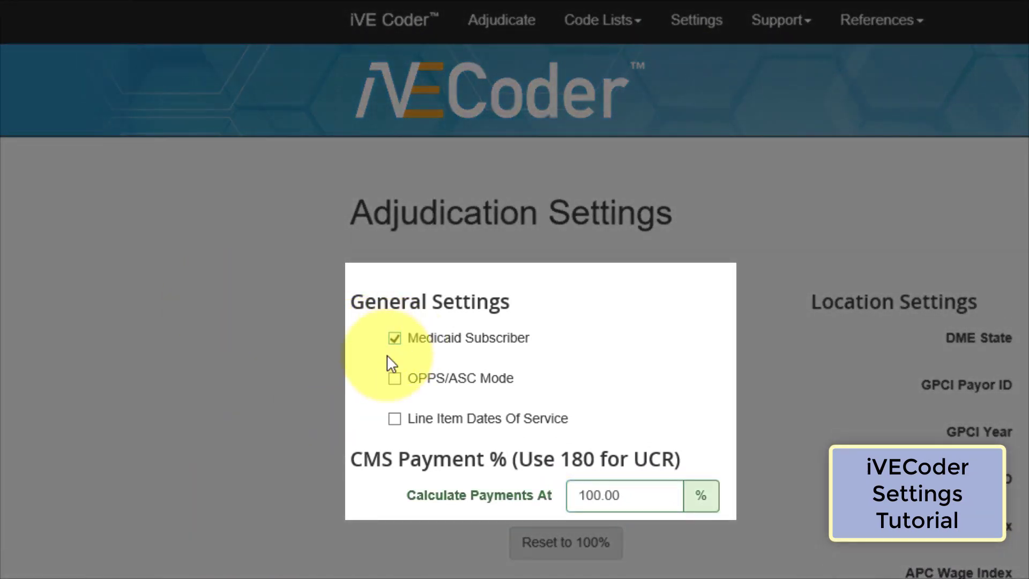
click(395, 339)
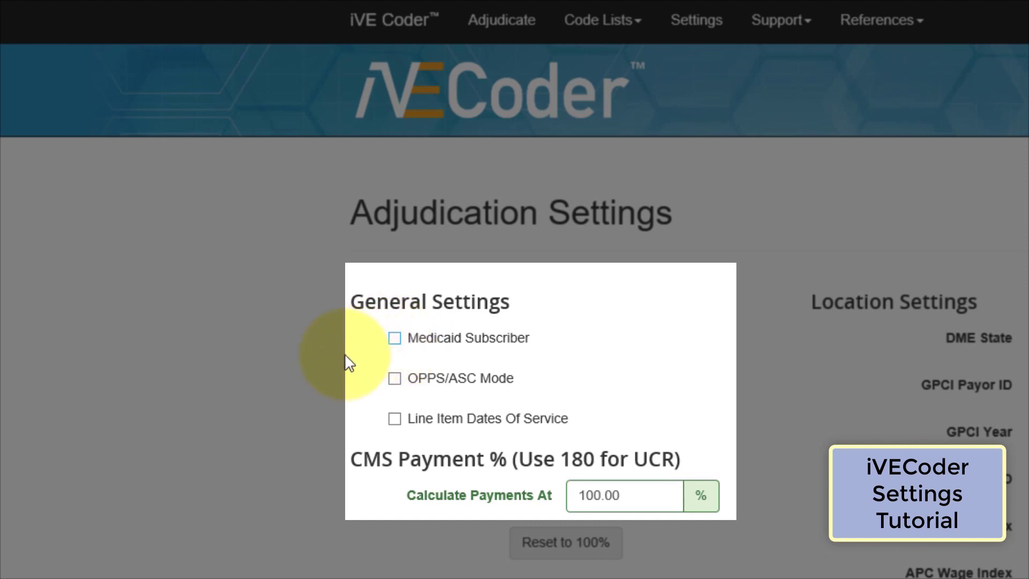
click(395, 383)
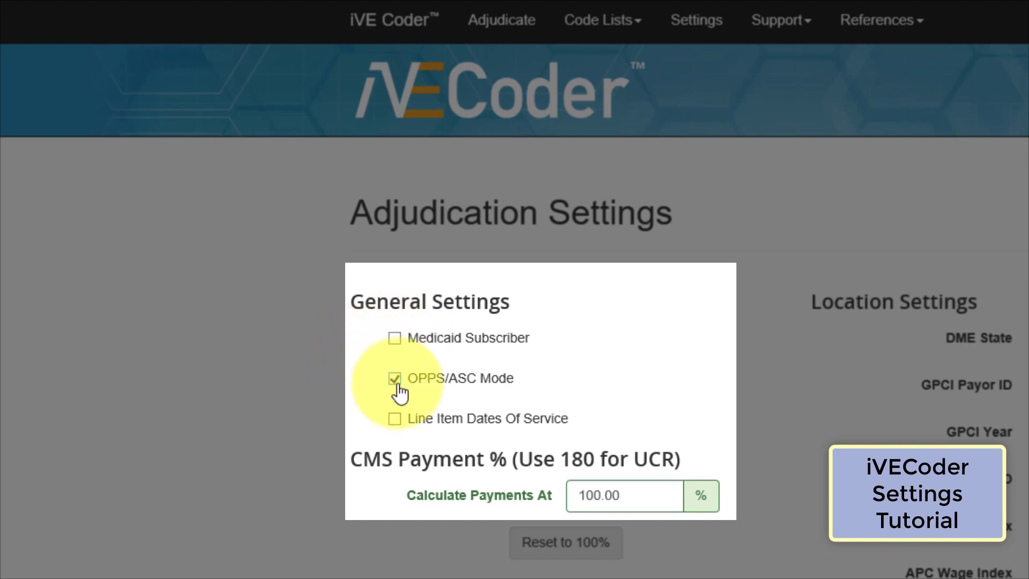
click(395, 382)
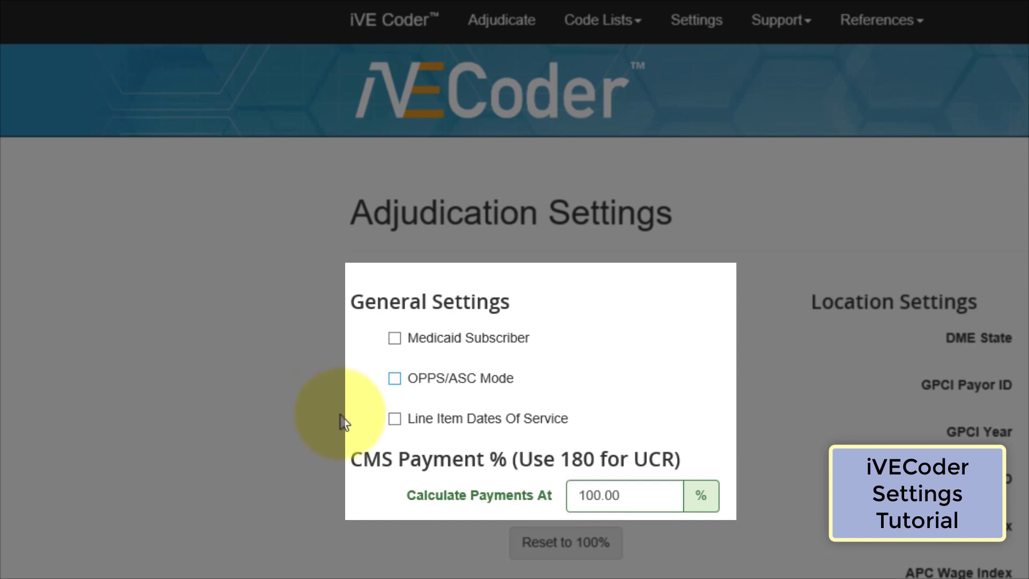
click(395, 420)
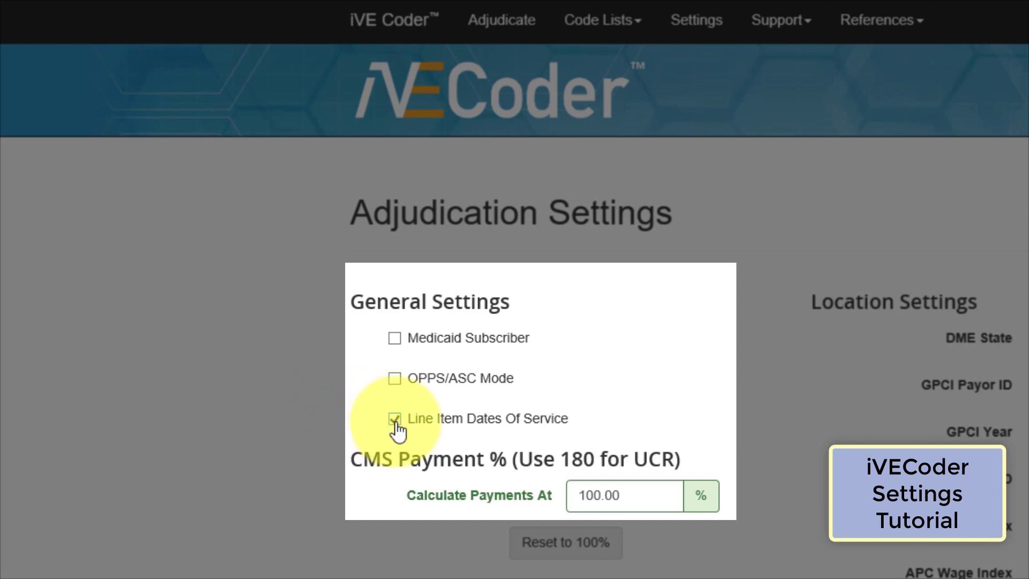
click(396, 422)
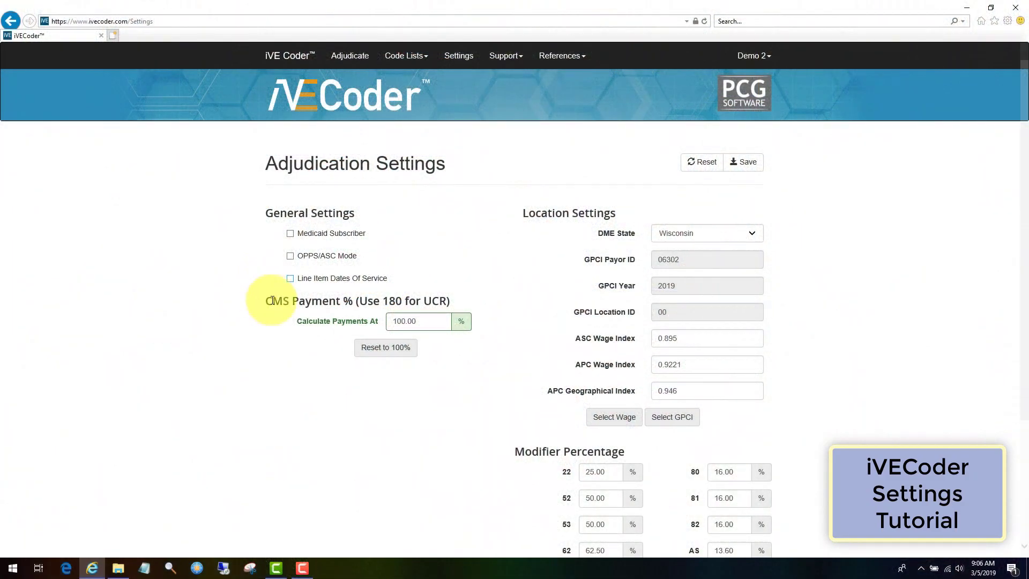
Filter the GPCI areas by "AL", apply the 2019 Alabama entry, and save the adjudication settings
click(673, 417)
click(397, 213)
text(AL)
click(407, 397)
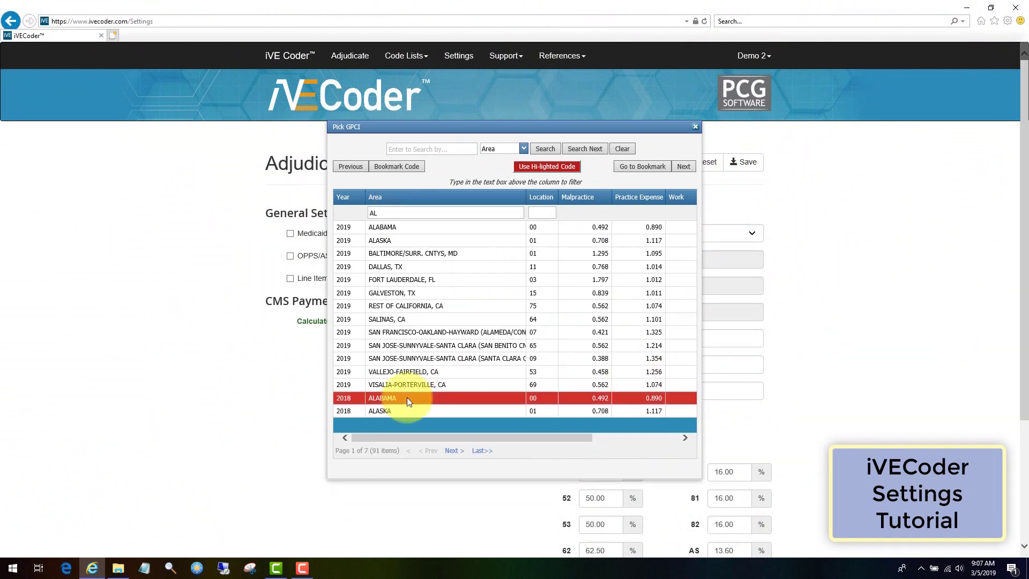
click(392, 228)
click(539, 167)
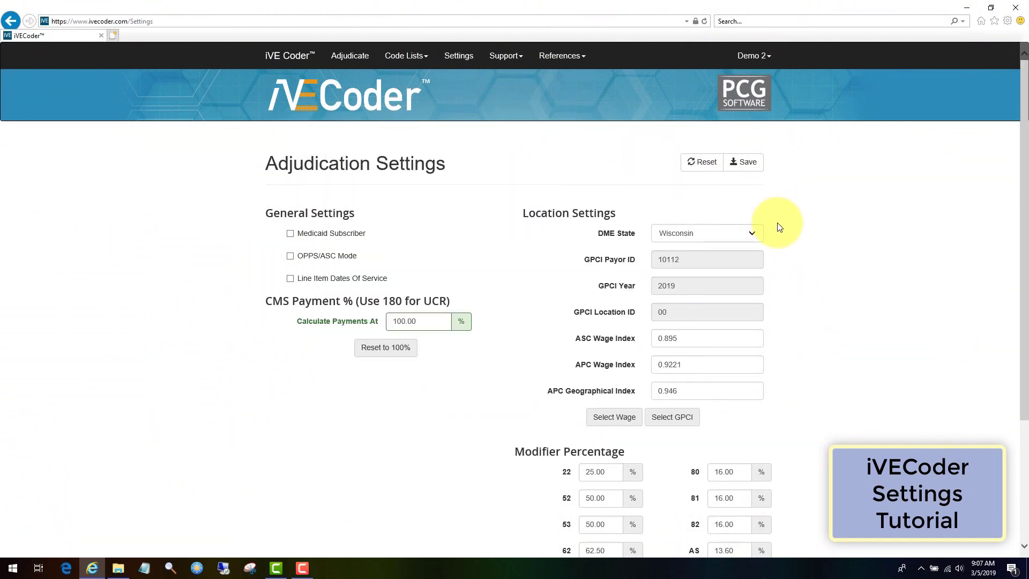
click(749, 163)
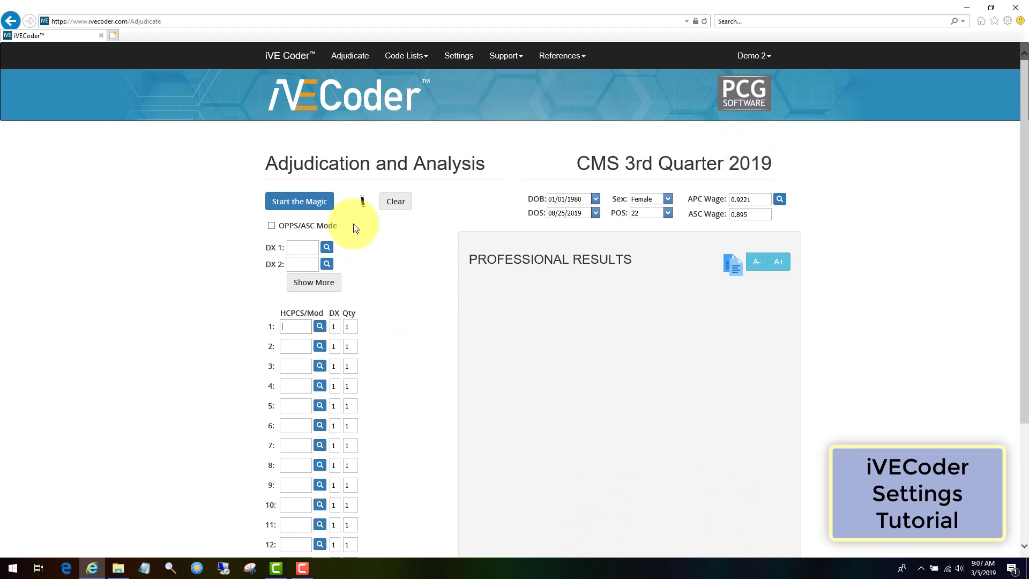
Enter HCPCS code 59400 on the first claim line and run the adjudication
text(59400)
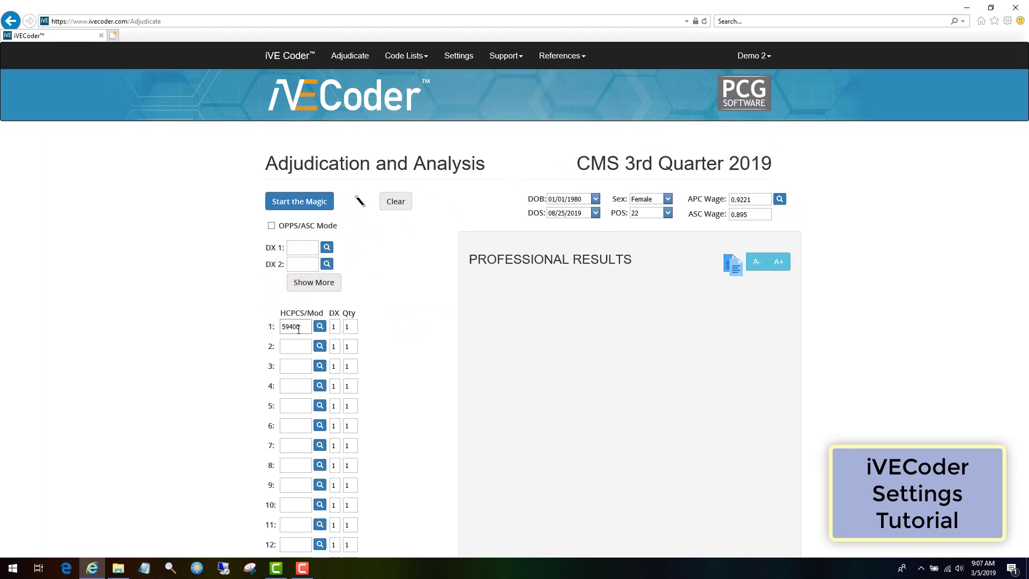
key(Tab)
click(323, 203)
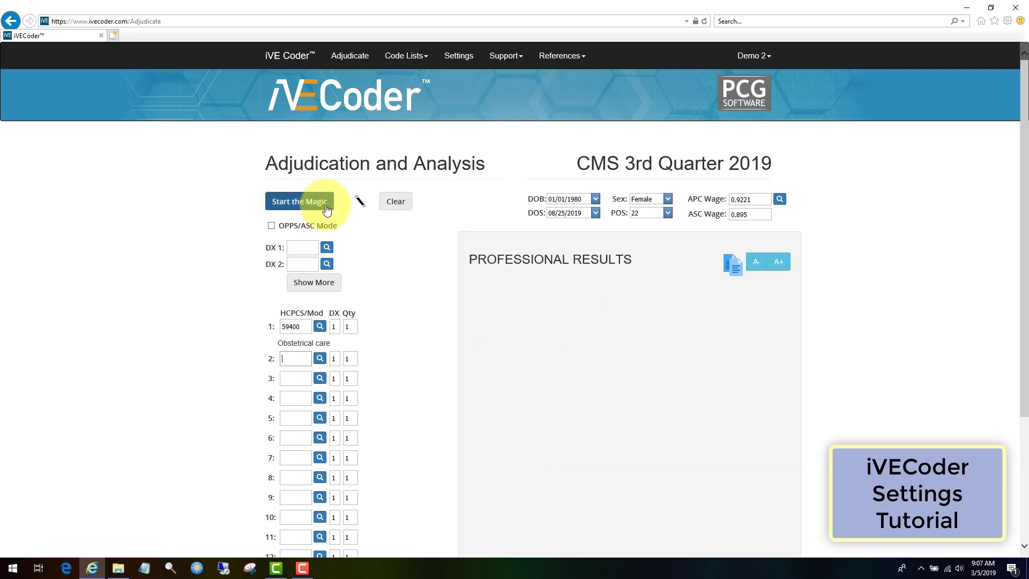
click(327, 209)
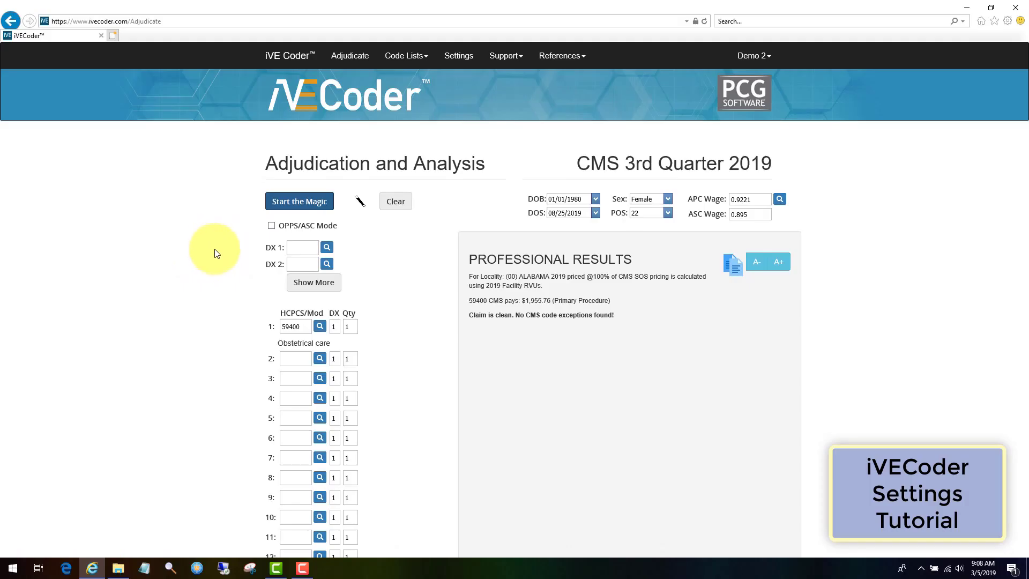
Look up code 59400 on the first claim line and examine its CMS Calculator payment breakdown
click(320, 328)
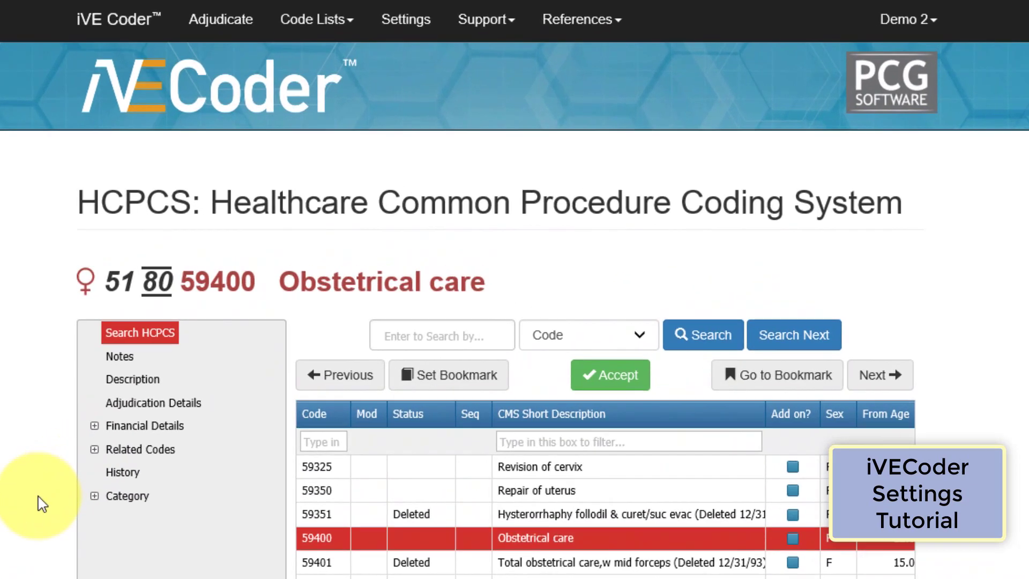
click(93, 427)
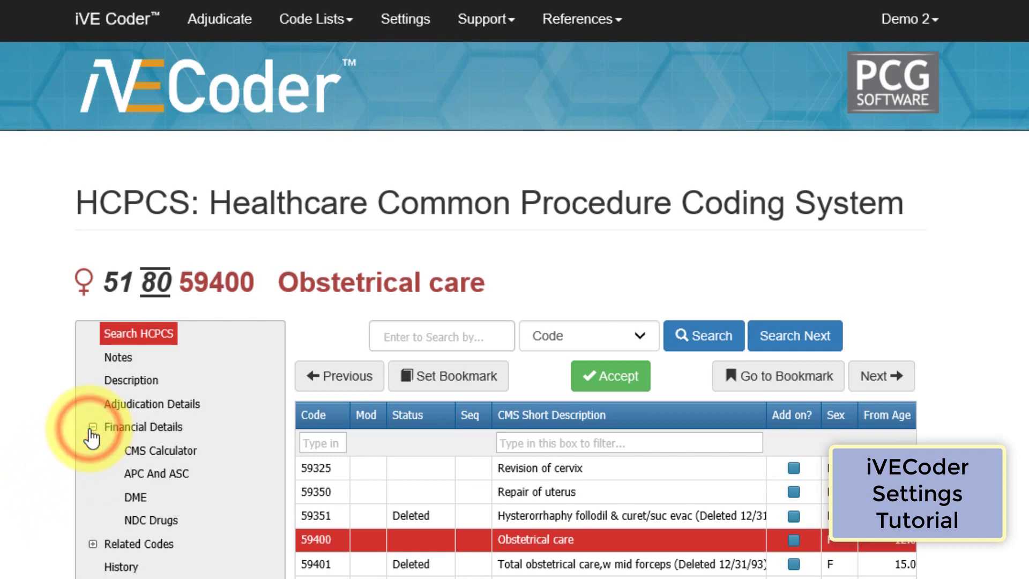
click(165, 454)
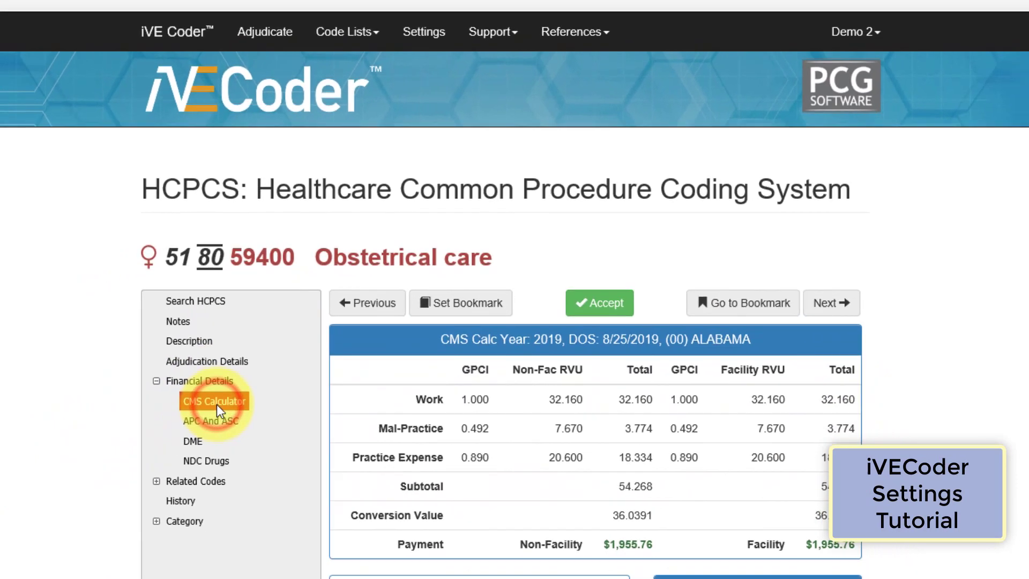
scroll(1022, 376, down, 4)
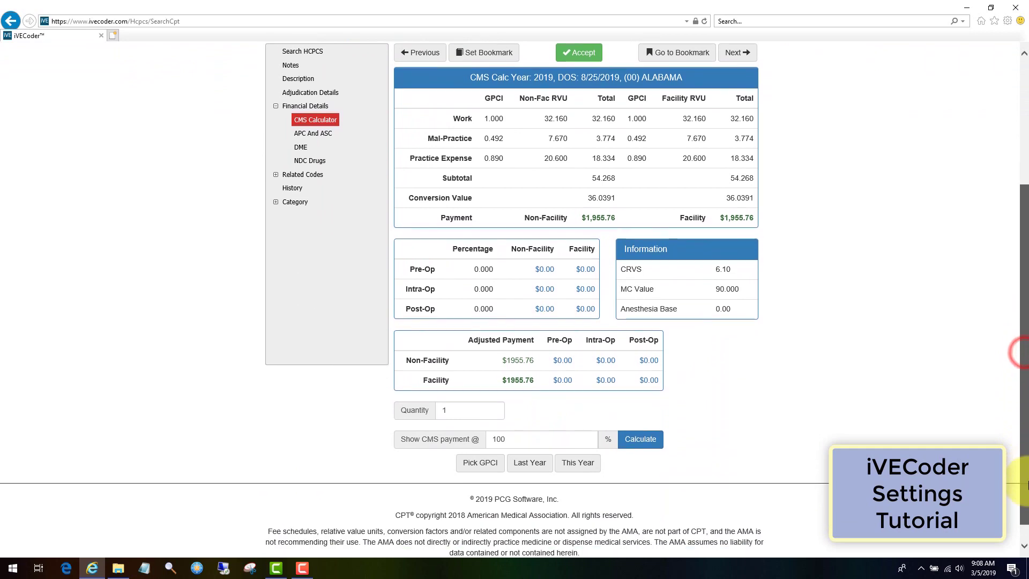
Filter the GPCI areas by "FL" and apply the 2019 Rest of Florida entry to the CMS calculation
click(484, 459)
click(420, 212)
text(F)
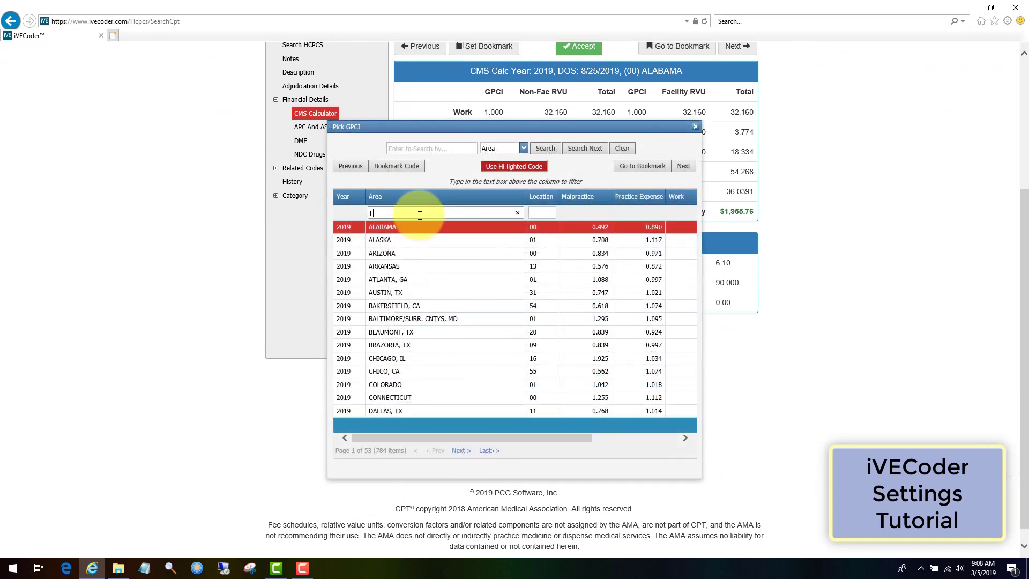
text(L)
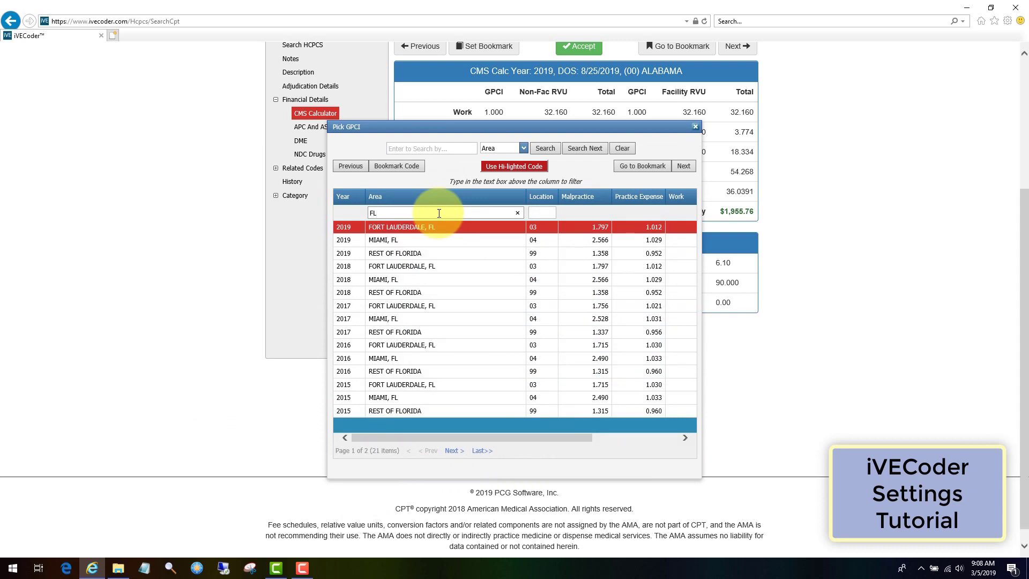
click(402, 254)
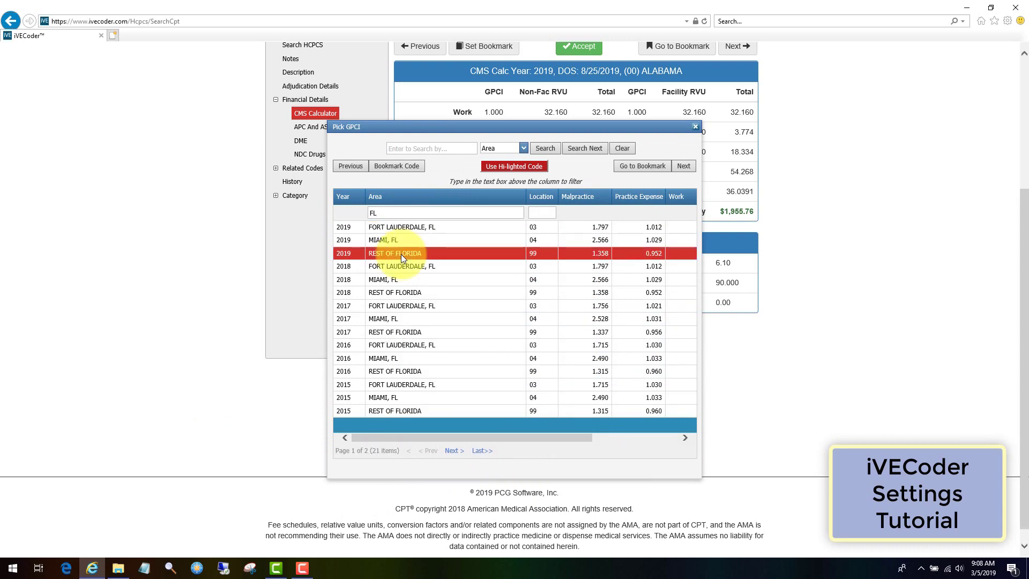
click(533, 166)
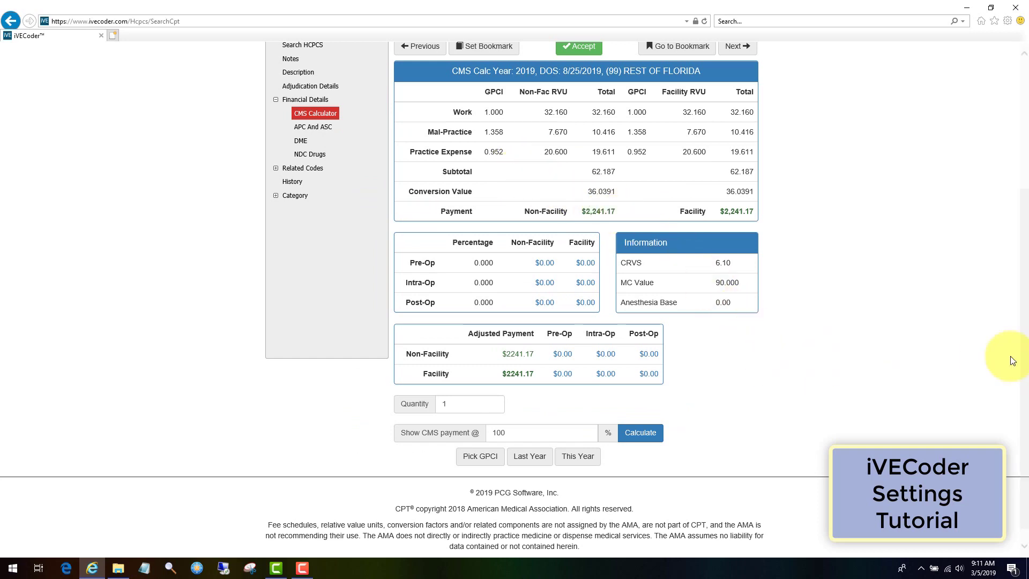
Clear the claim on the adjudication page and turn on OPPS/ASC Mode
drag(1021, 358, 1026, 215)
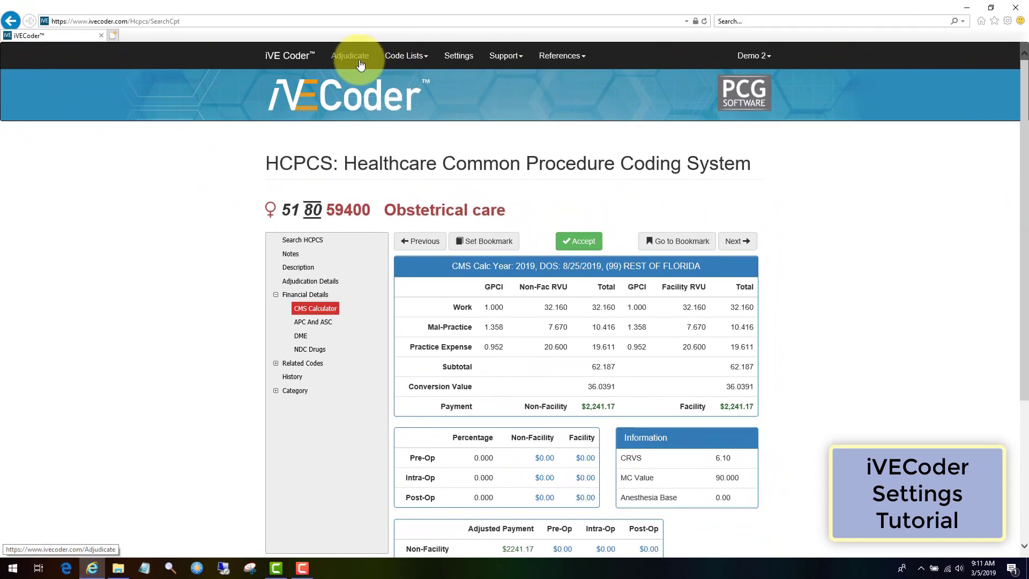
click(306, 20)
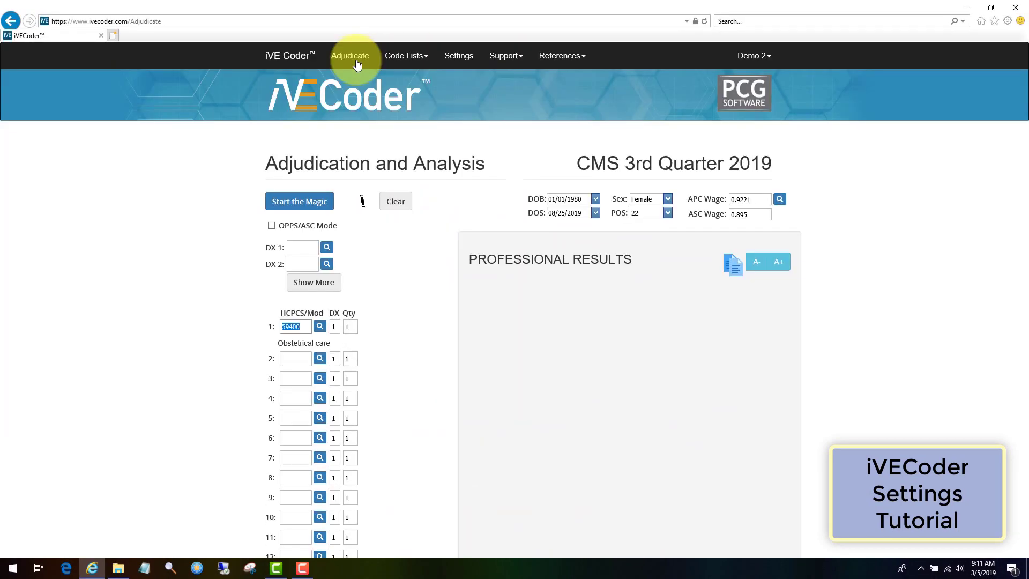
click(400, 207)
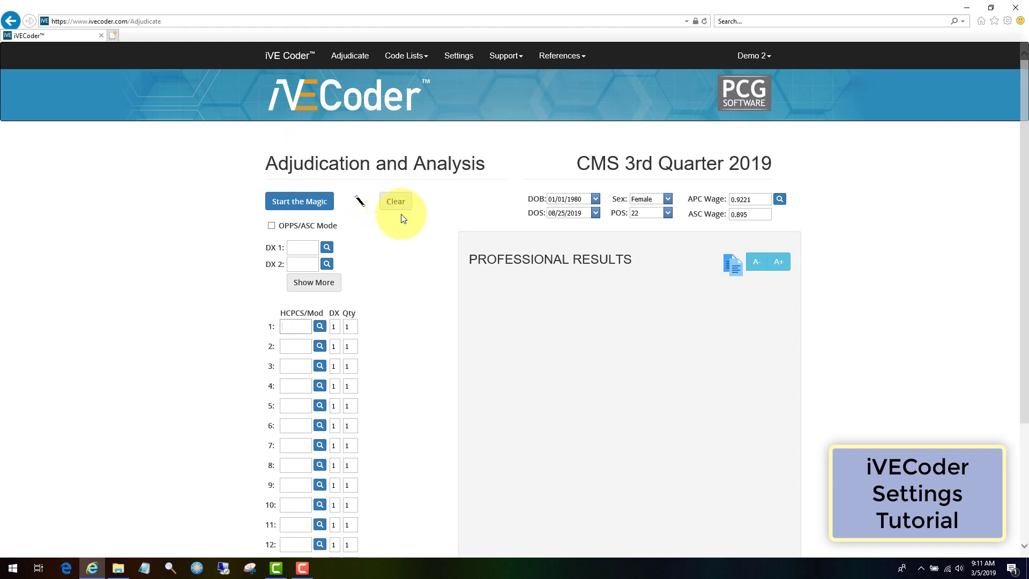
click(271, 226)
Enter diagnosis Z1211 as DX 1 and fill claim line 1 with revenue code 310 and HCPCS 88305
click(298, 248)
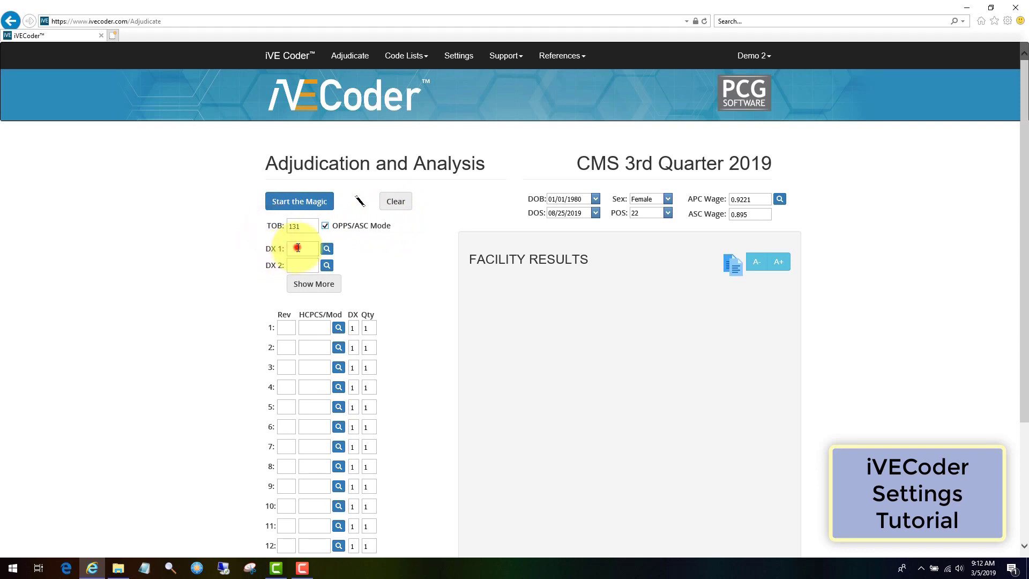
text(Z1211)
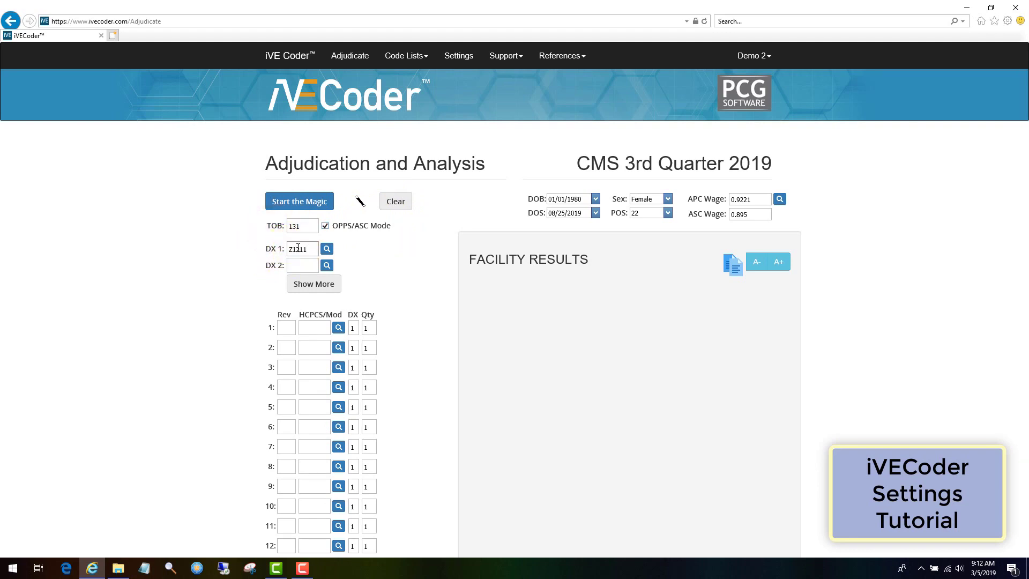
key(Tab)
text(3)
key(Tab)
text(8)
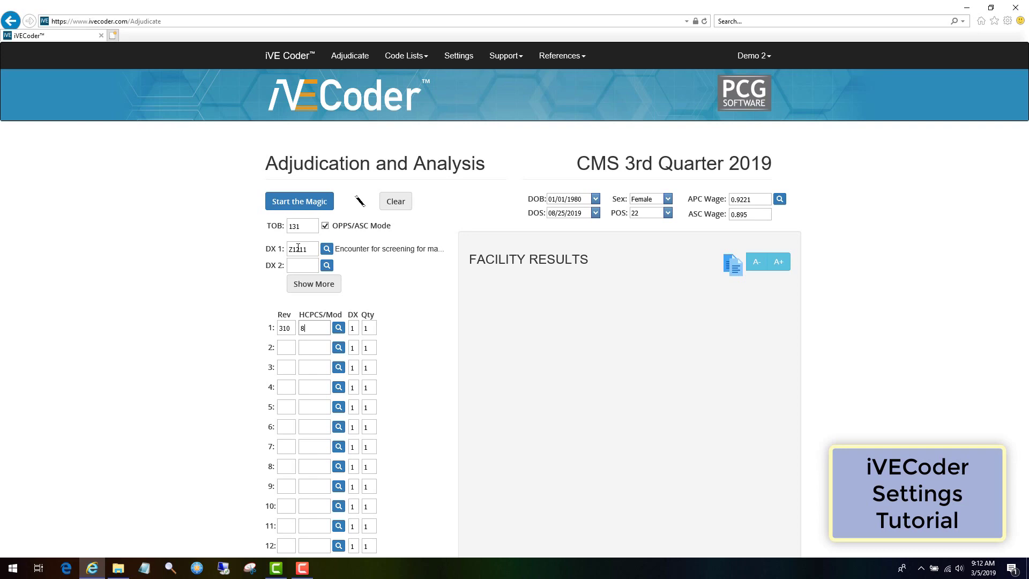
Fill lines 2 to 5 with 361/45380, 636/J2250, 636/J2704 and 636/J3010 as revenue/HCPCS codes, and run the adjudication
key(Tab)
text(361)
key(Tab)
text(45380	636	J2250	636	J2704	)
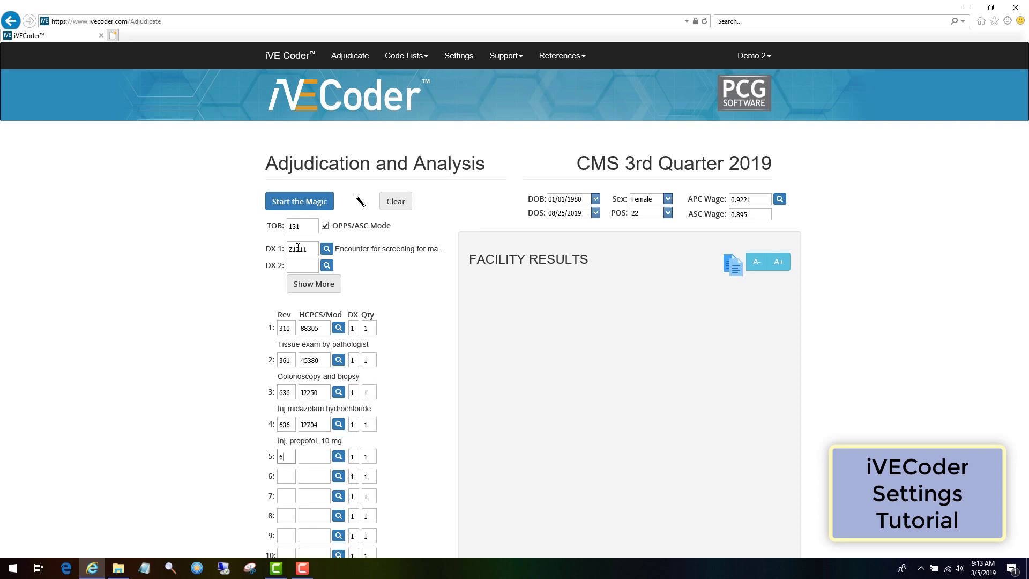
text(636	J3010)
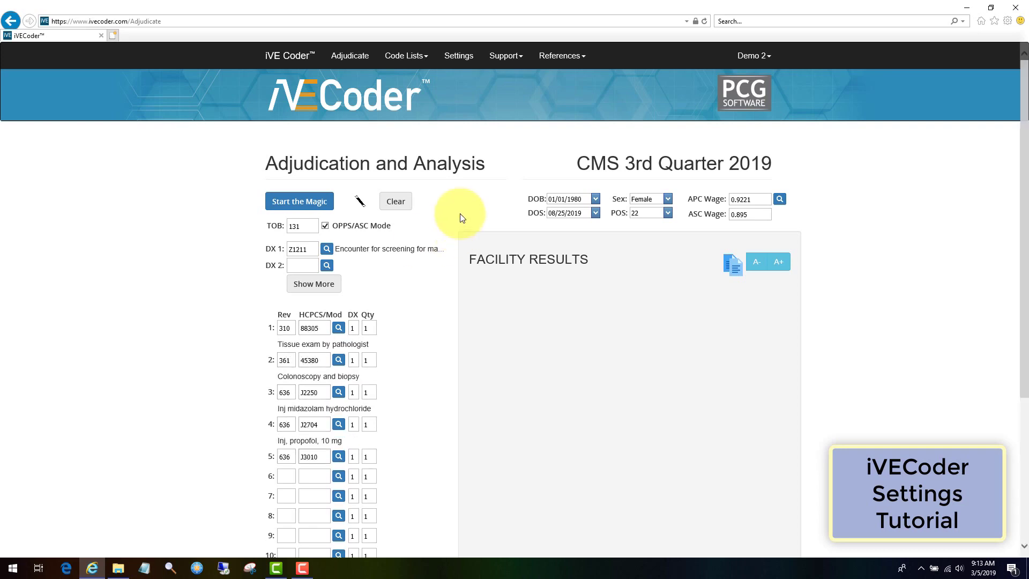
click(333, 203)
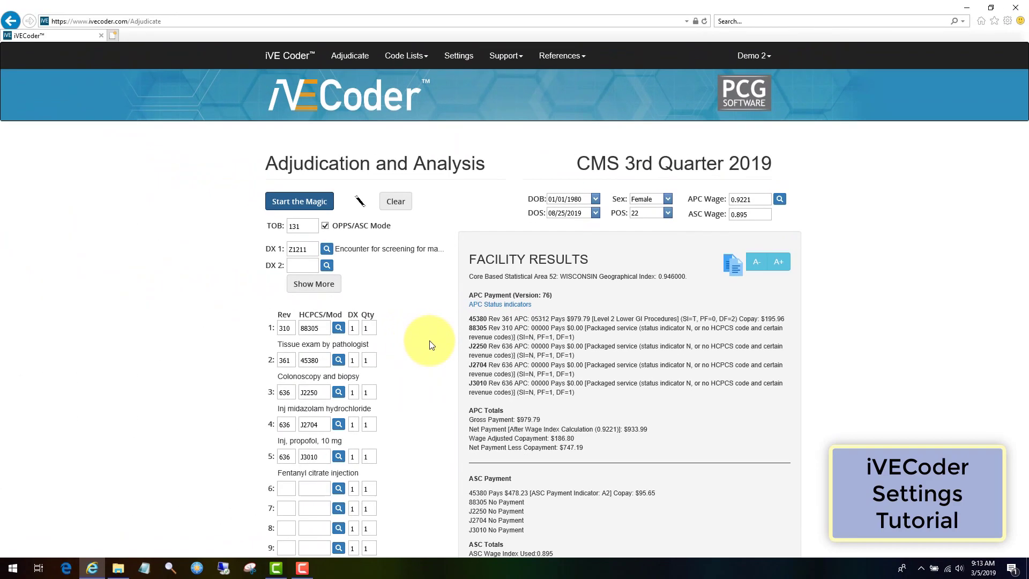
Filter the wage areas by "FL", accept the 2019 Florida entry for both APC and ASC wages, and rerun the adjudication
click(781, 201)
click(455, 179)
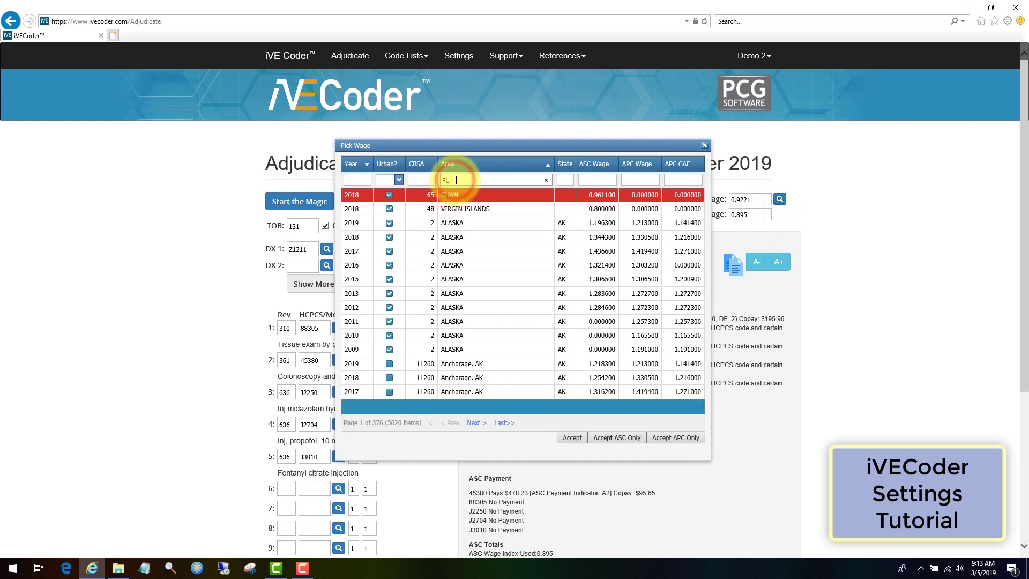
text(FL)
click(445, 349)
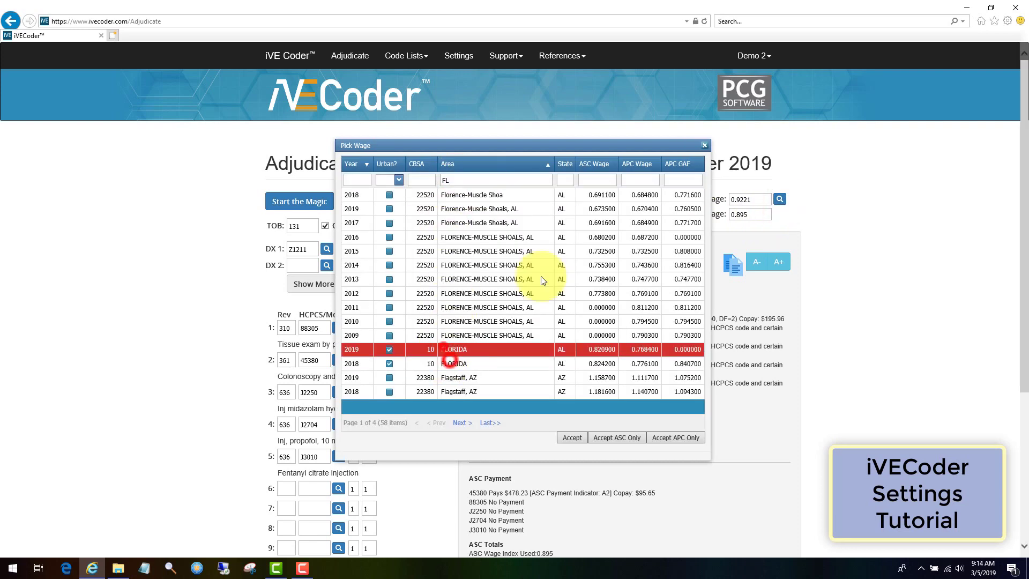
click(570, 437)
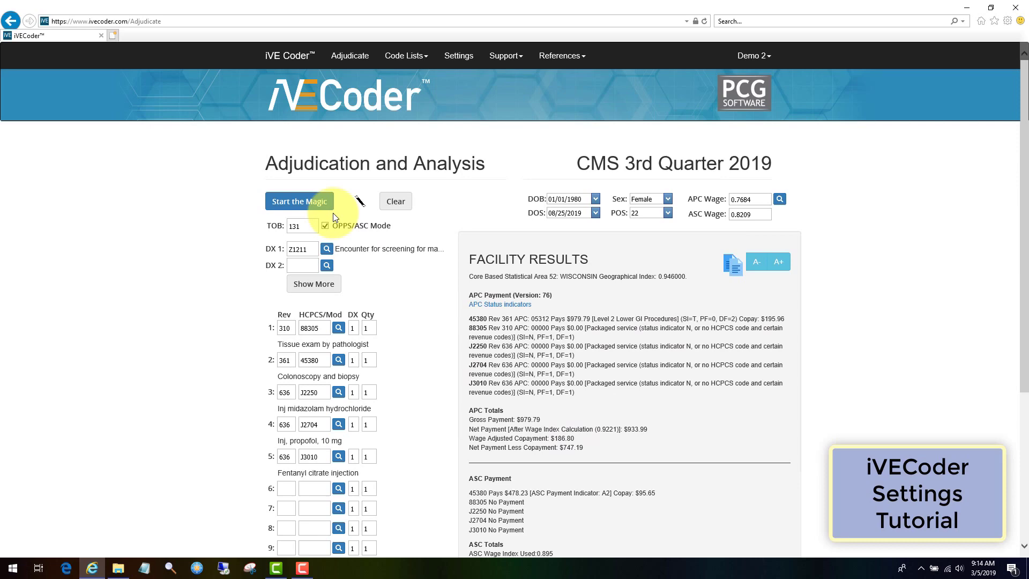
click(320, 204)
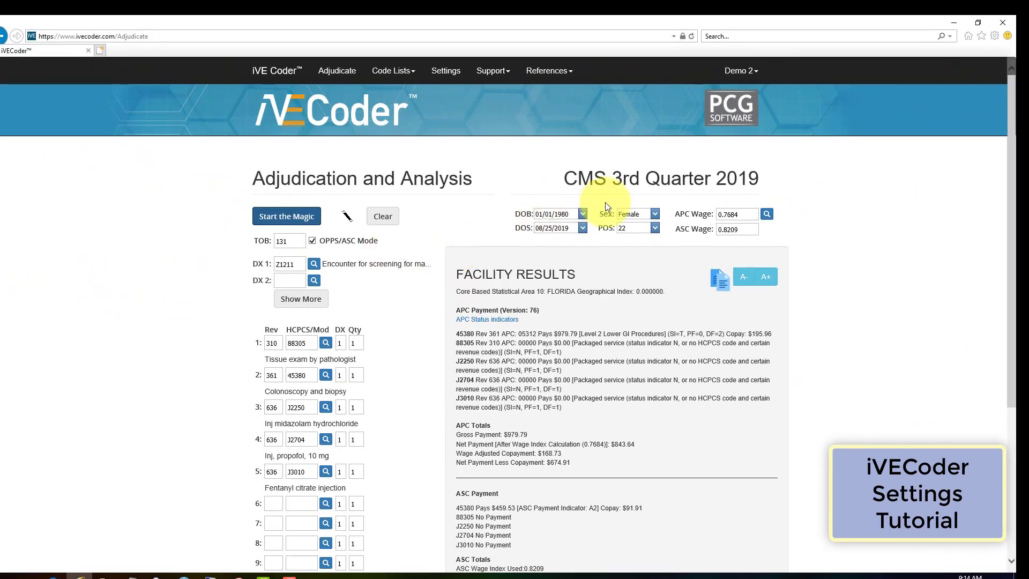
Log off from the demo account
click(741, 73)
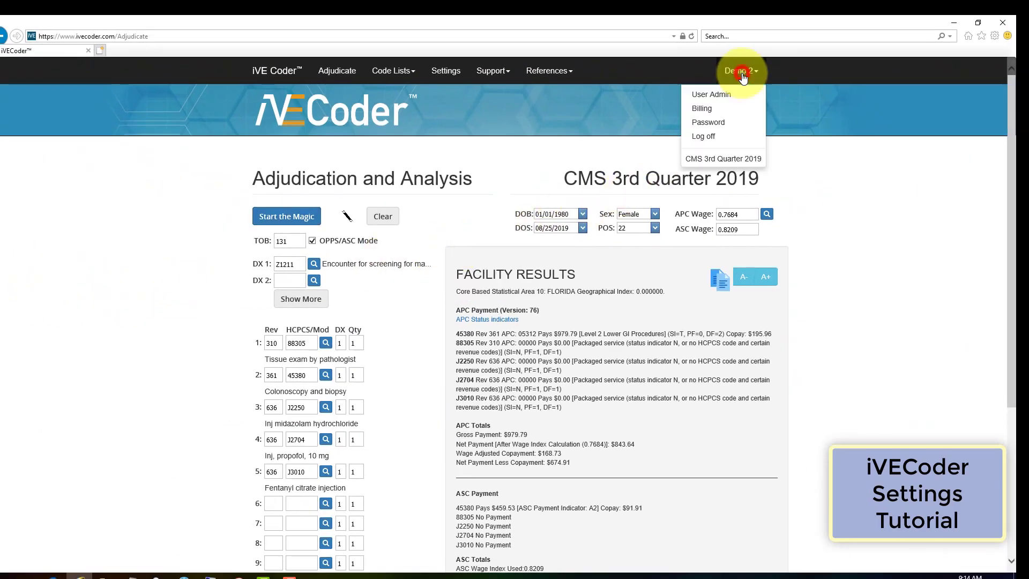
click(723, 137)
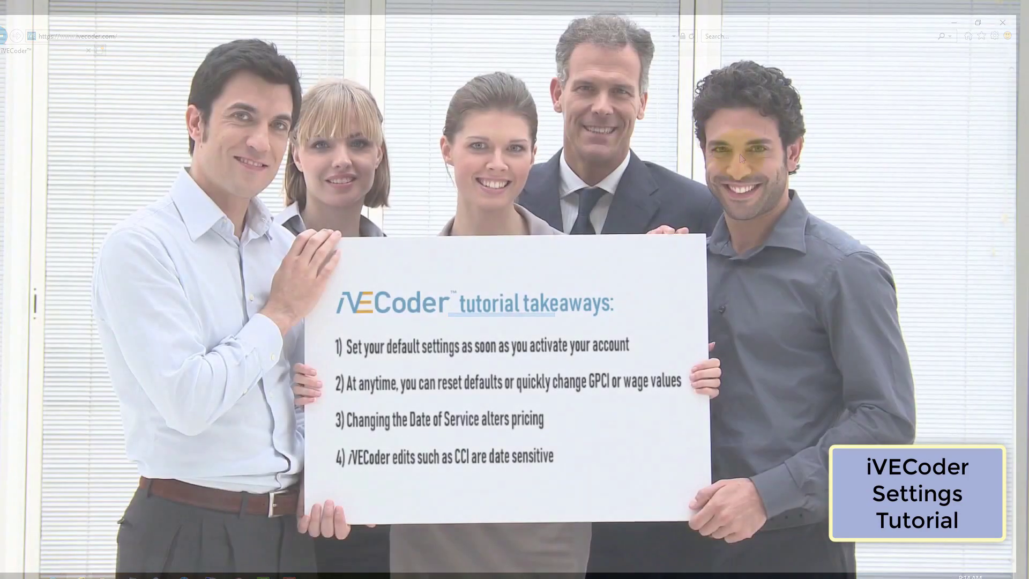